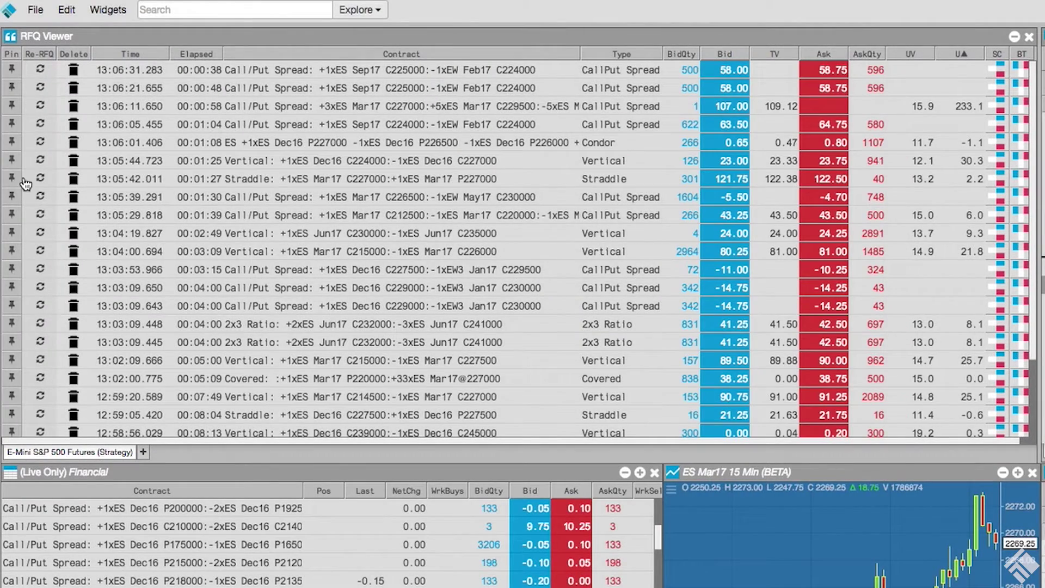
Step: Move the pin from the Mar17 227000 Straddle RFQ to the Dec16 Vertical, then delete the 13:06:21.655 Call/Put Spread RFQ
click(12, 179)
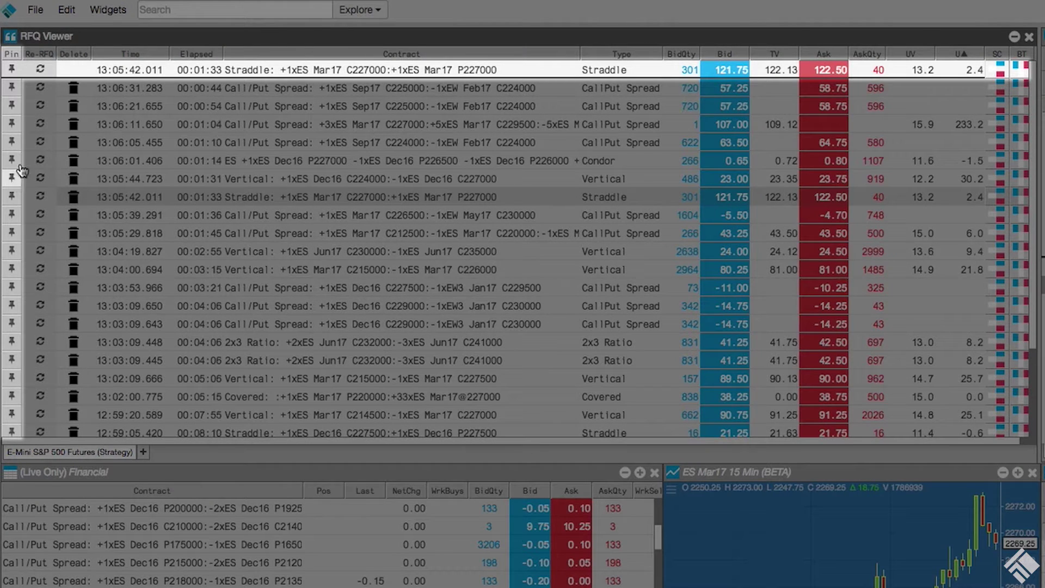
click(12, 70)
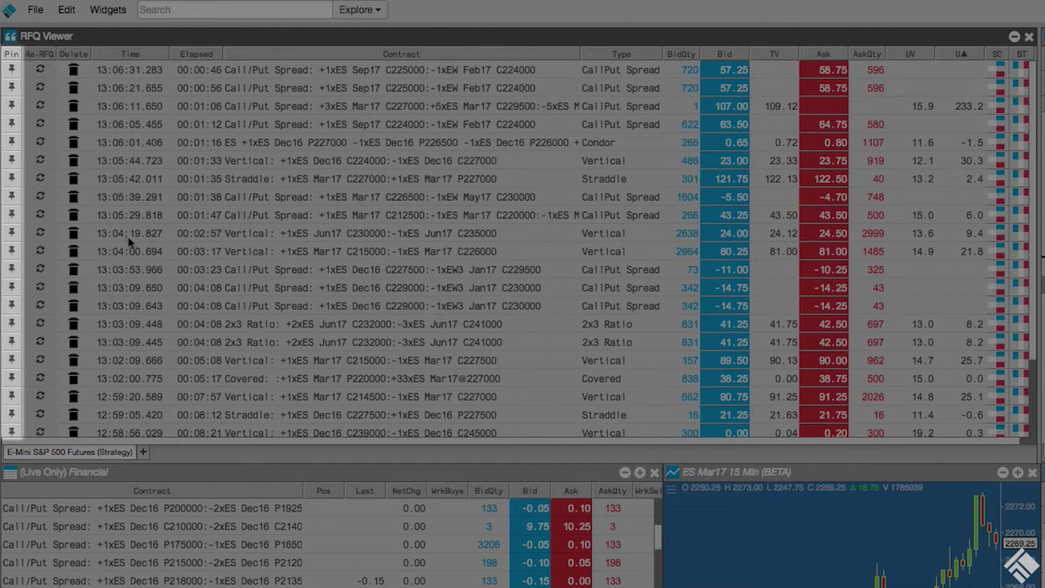
click(12, 178)
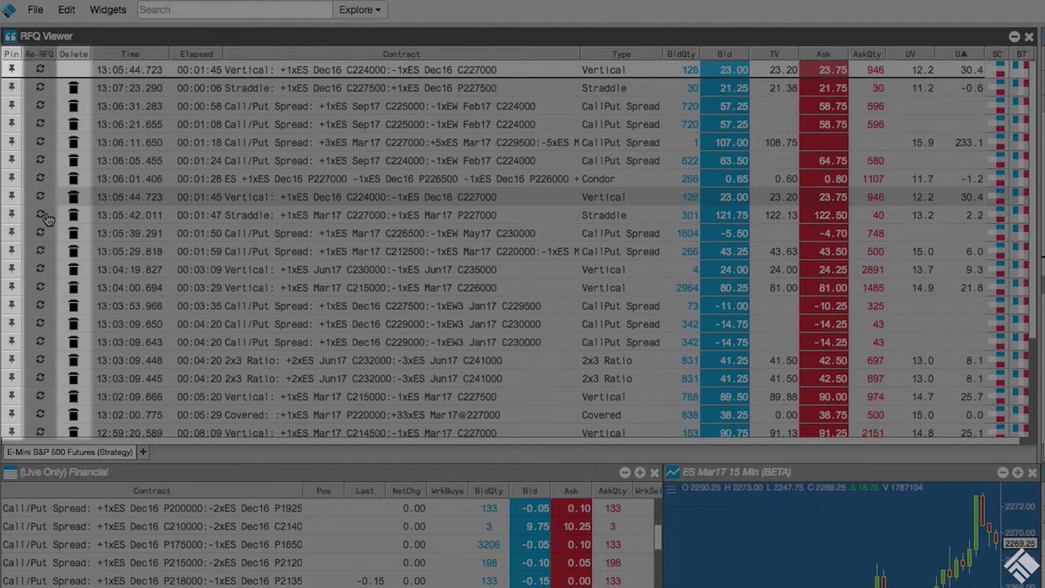
click(74, 125)
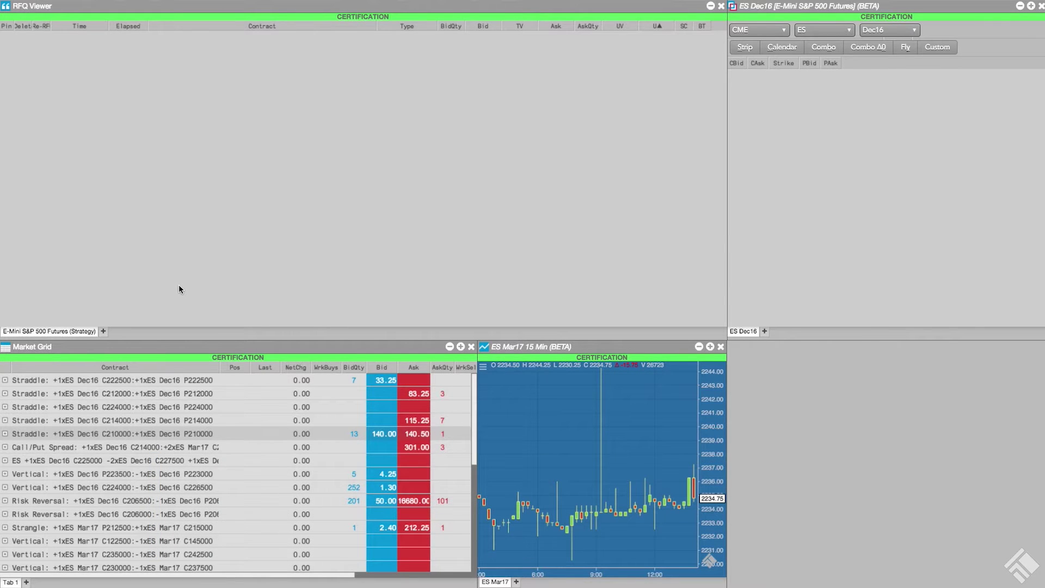
Step: Submit an RFQ for the Dec16 C224000/P224000 straddle from its Market Grid row
right_click(199, 411)
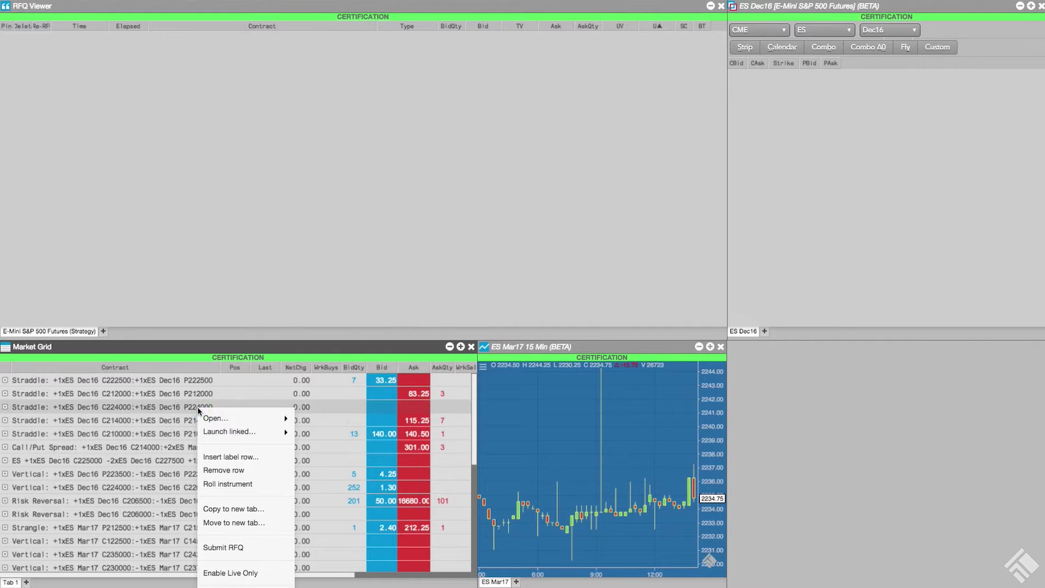
click(244, 551)
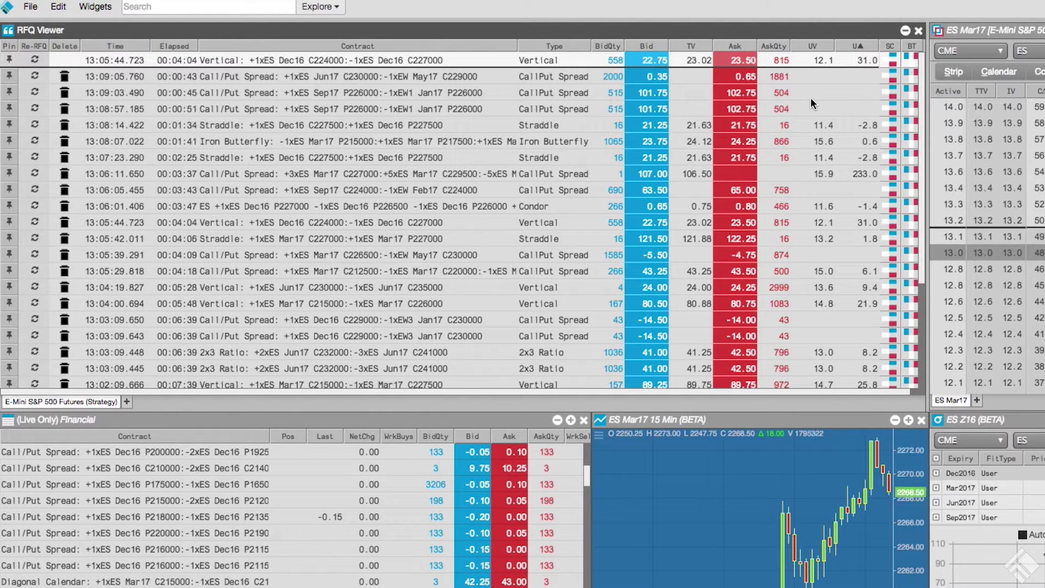
Step: Buy 5 of the top Dec16 C224000/C227000 Vertical at its 23.50 ask via the order ticket
click(745, 62)
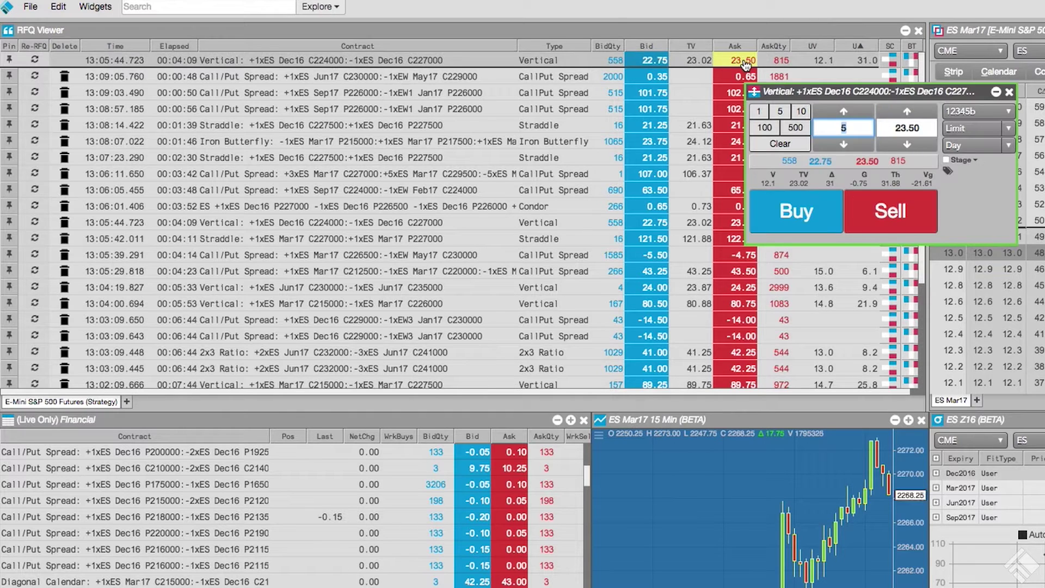
click(822, 216)
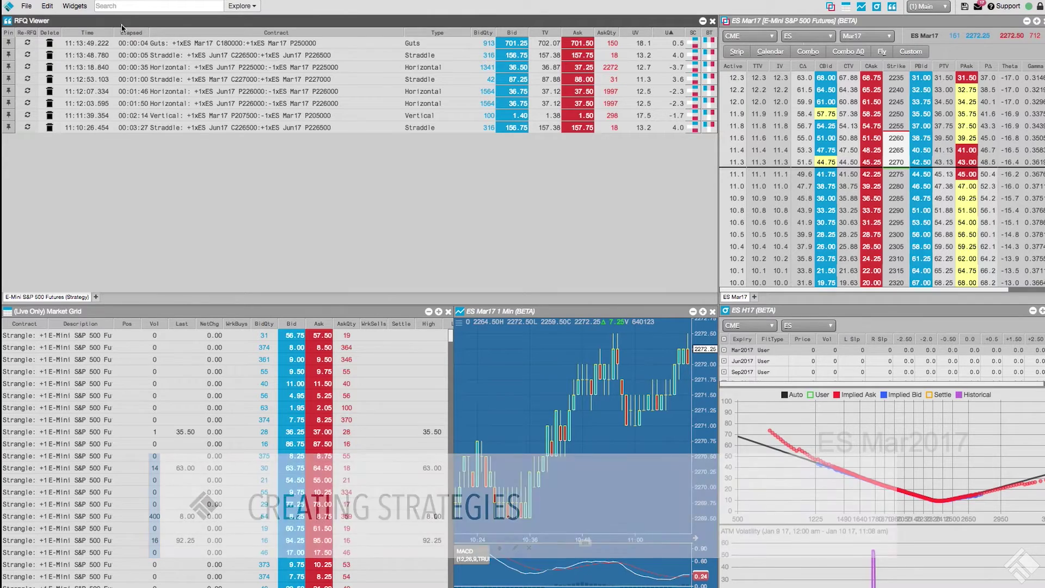
Step: Open the Strategy Creation widget and load the Strangle template from page 3 of the templates list
click(74, 6)
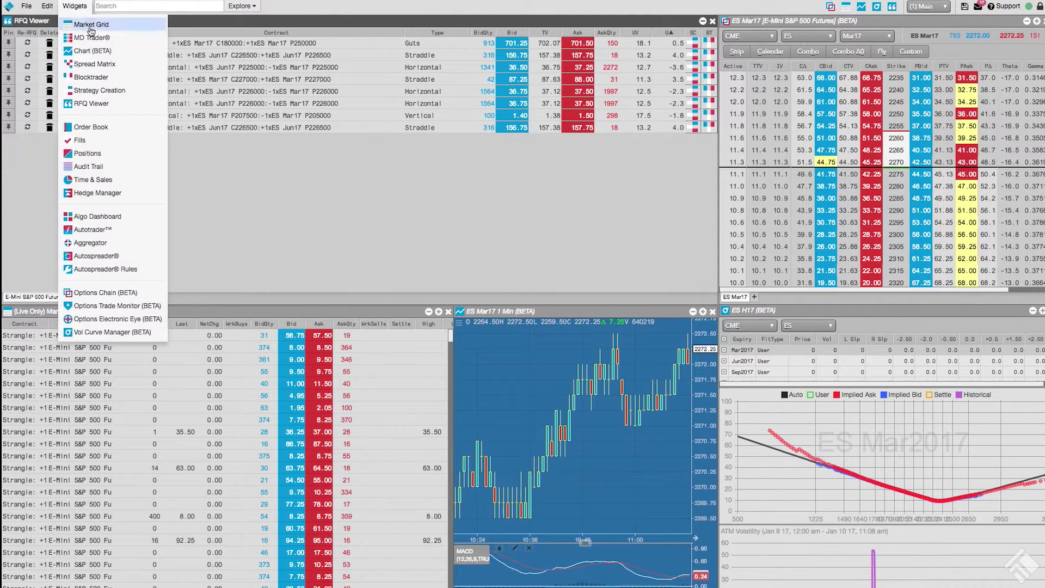
click(106, 91)
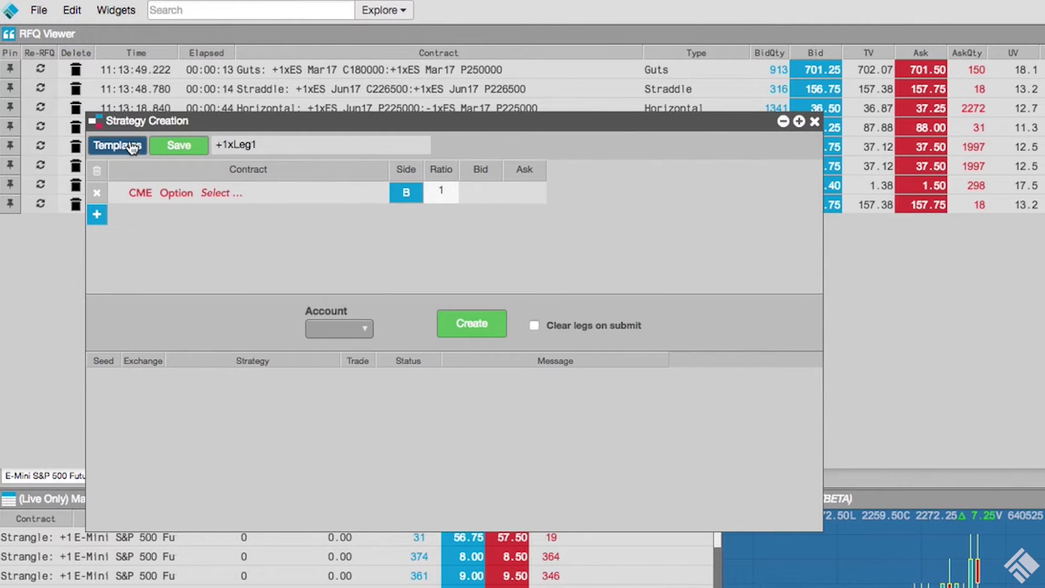
click(130, 148)
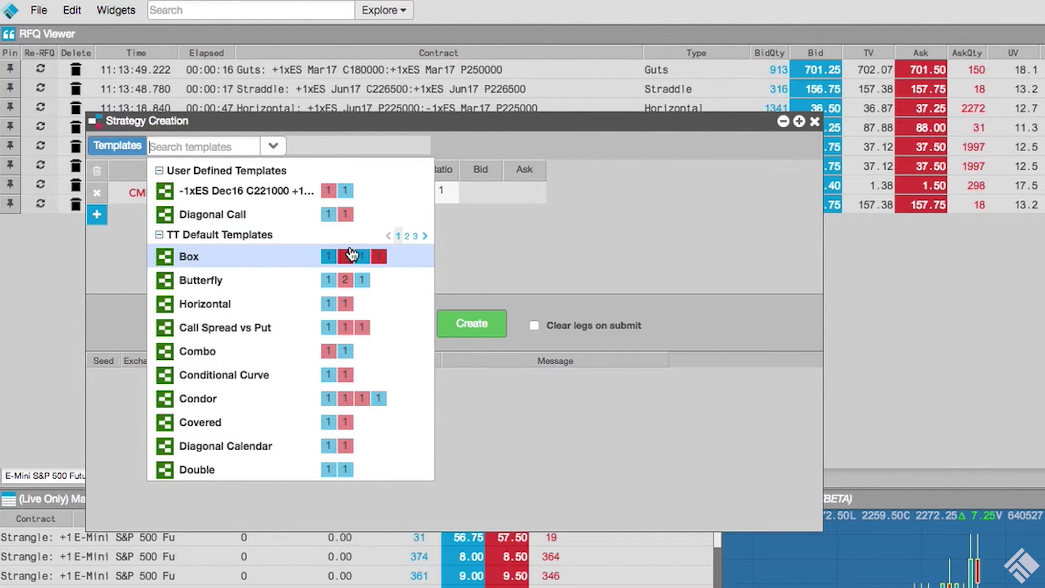
click(407, 237)
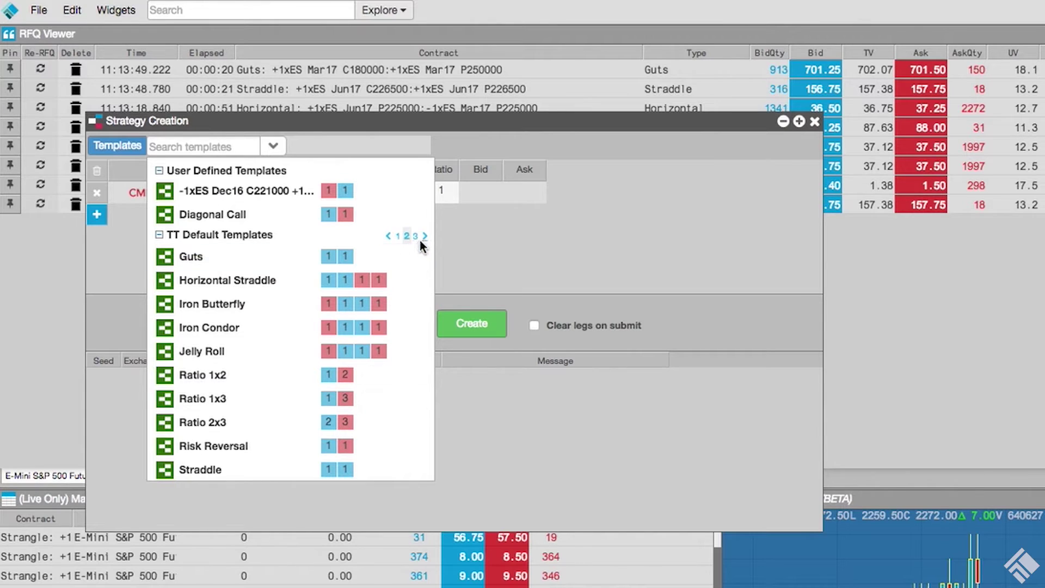
click(417, 238)
click(221, 277)
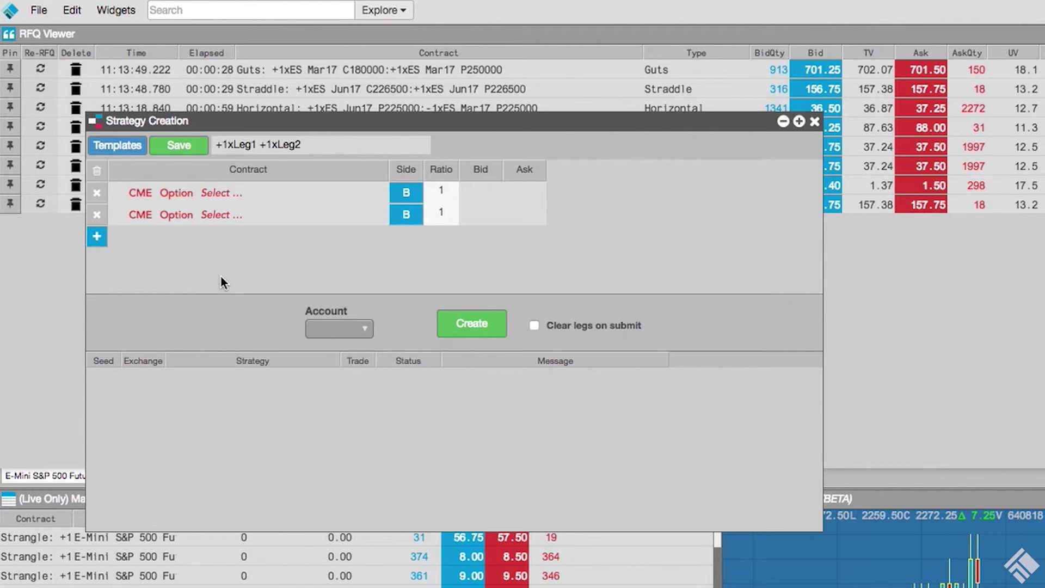
Step: Set the first leg to an ES 2245 put
click(221, 195)
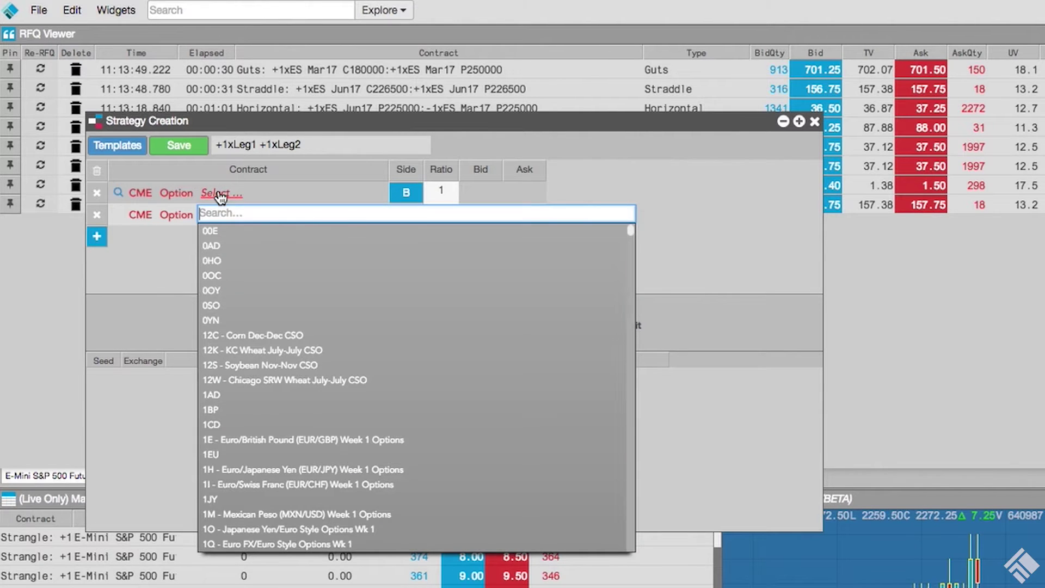
text(es)
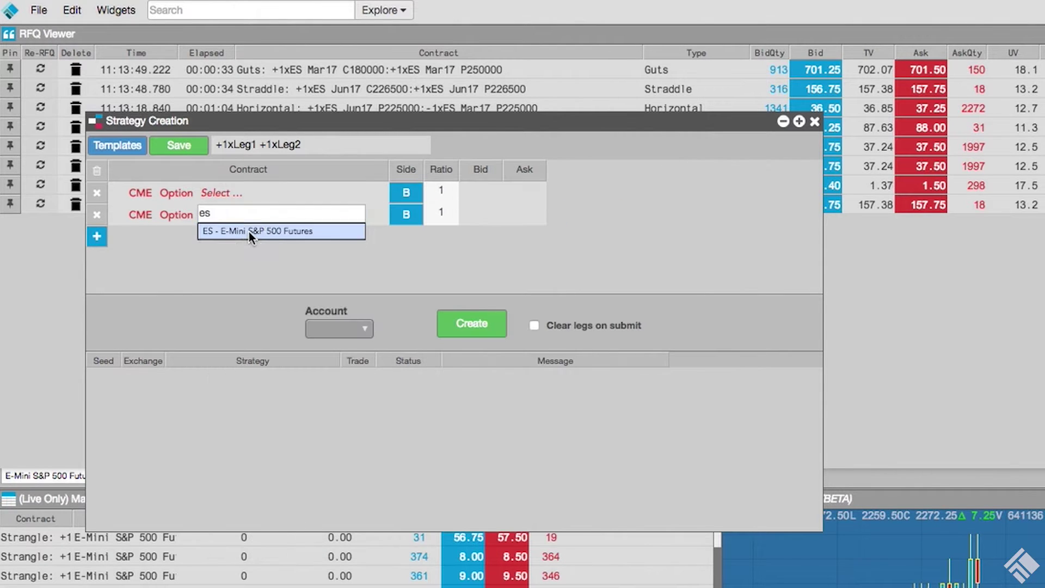
click(248, 230)
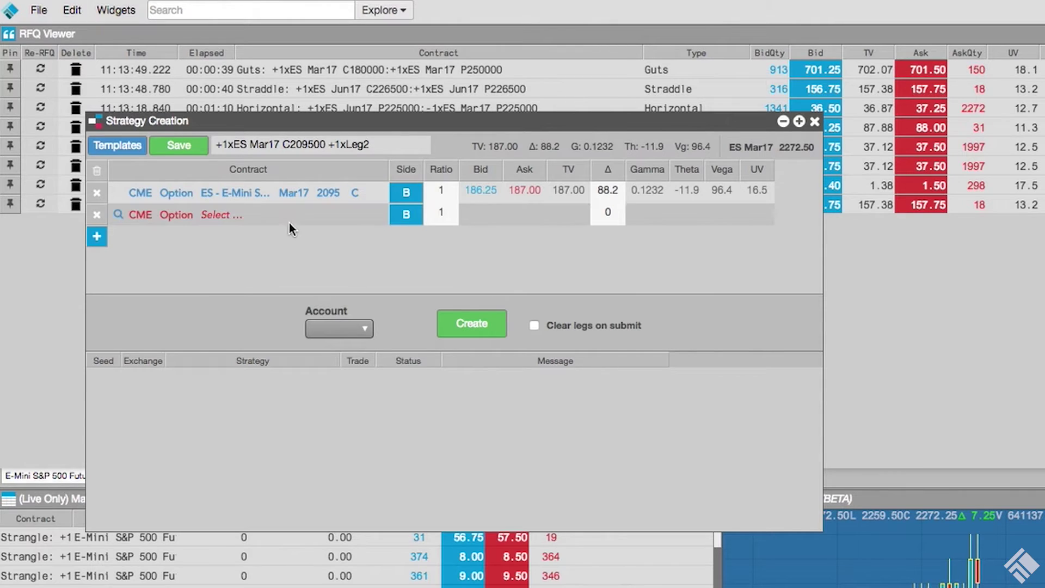
click(328, 194)
text(2245)
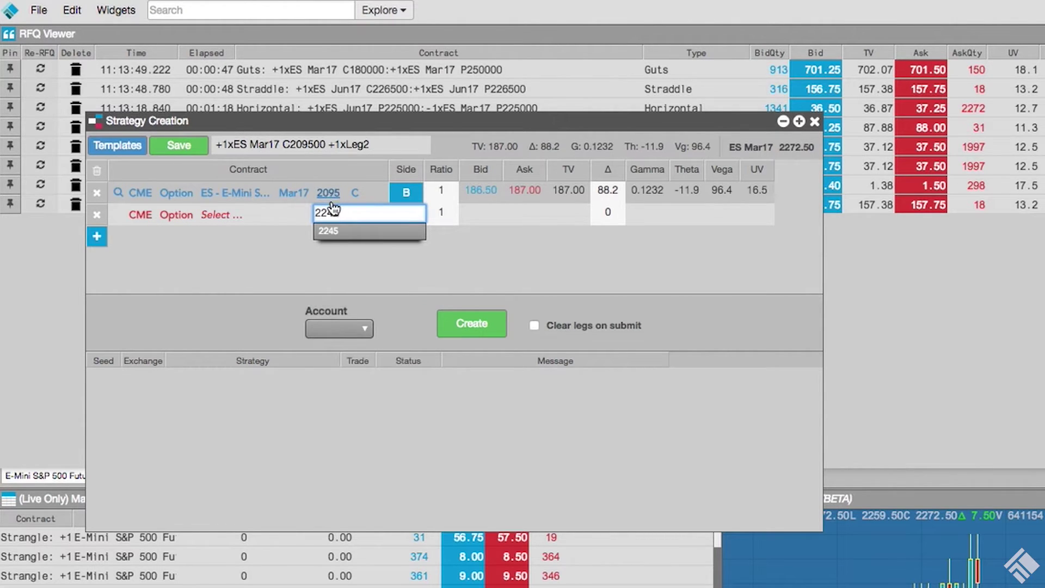
key(Return)
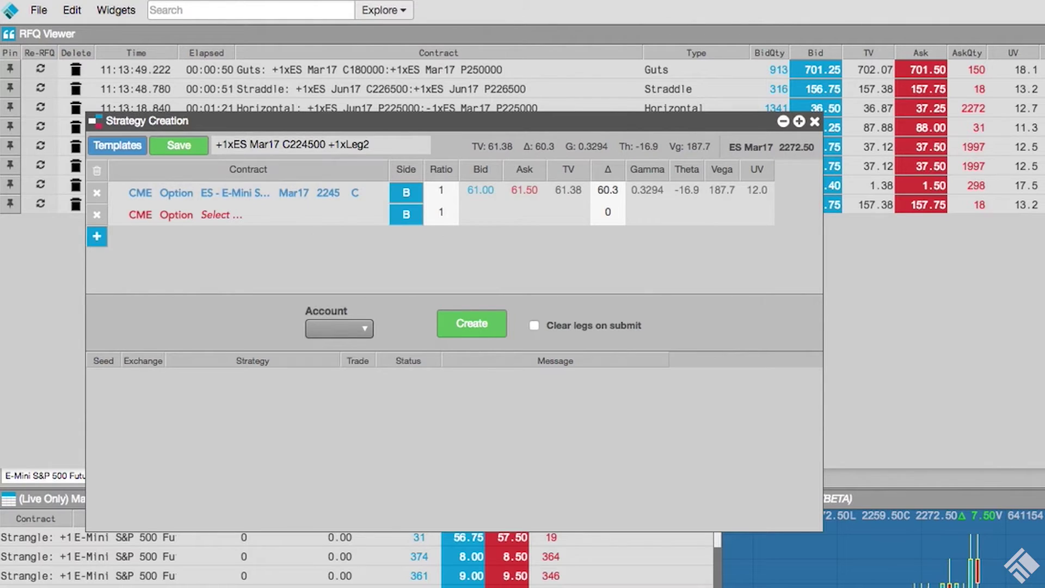
click(354, 193)
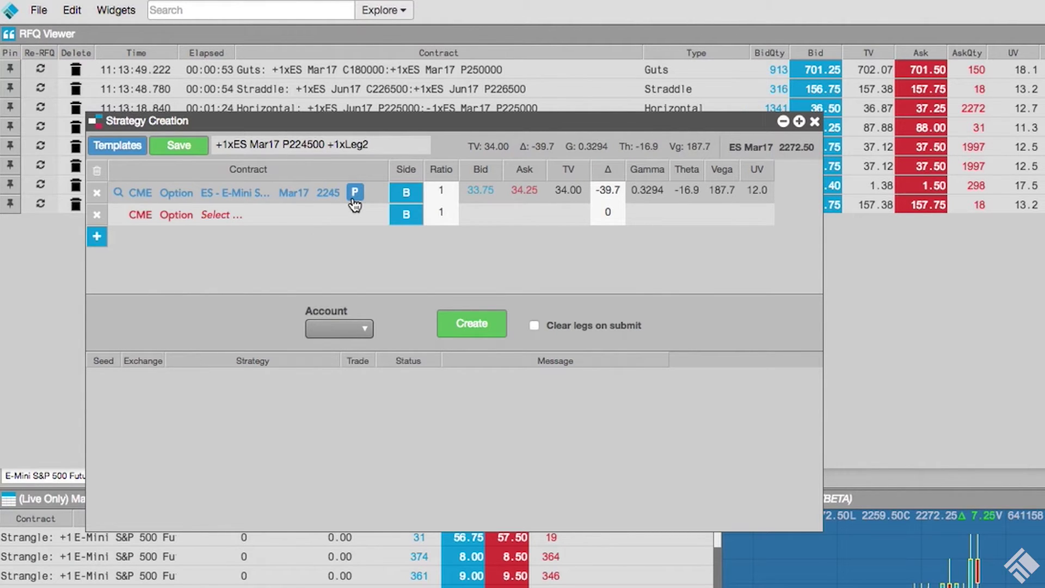
click(353, 200)
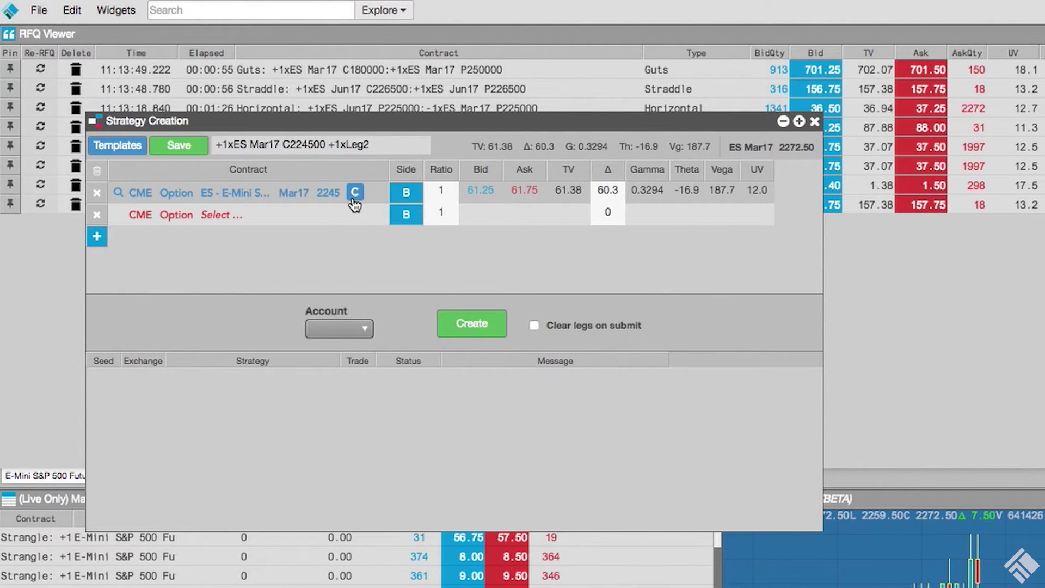
click(354, 201)
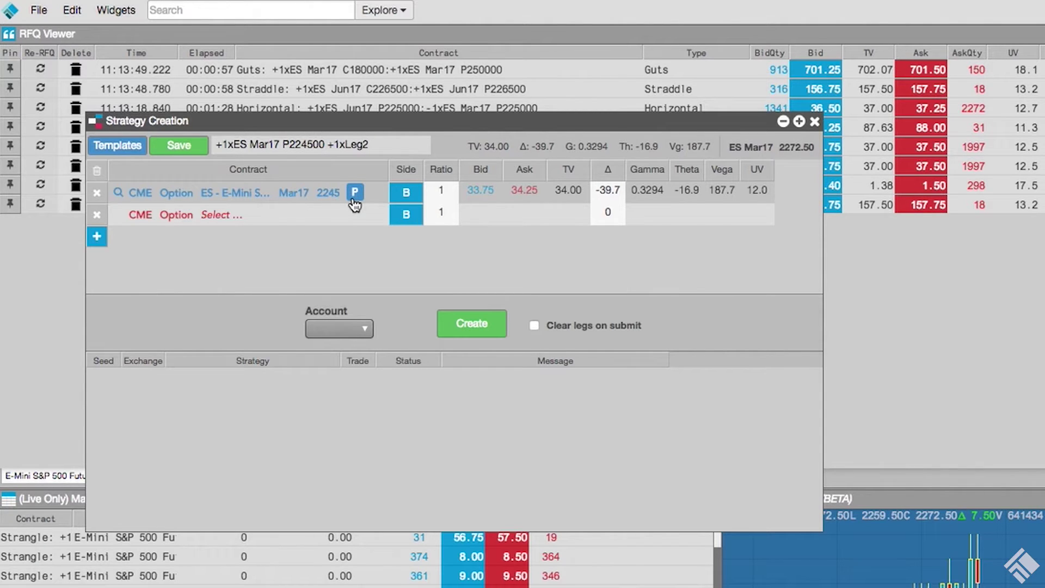
Step: Set the second leg to the ES Mar17 2295 call
click(228, 214)
text(es)
click(249, 252)
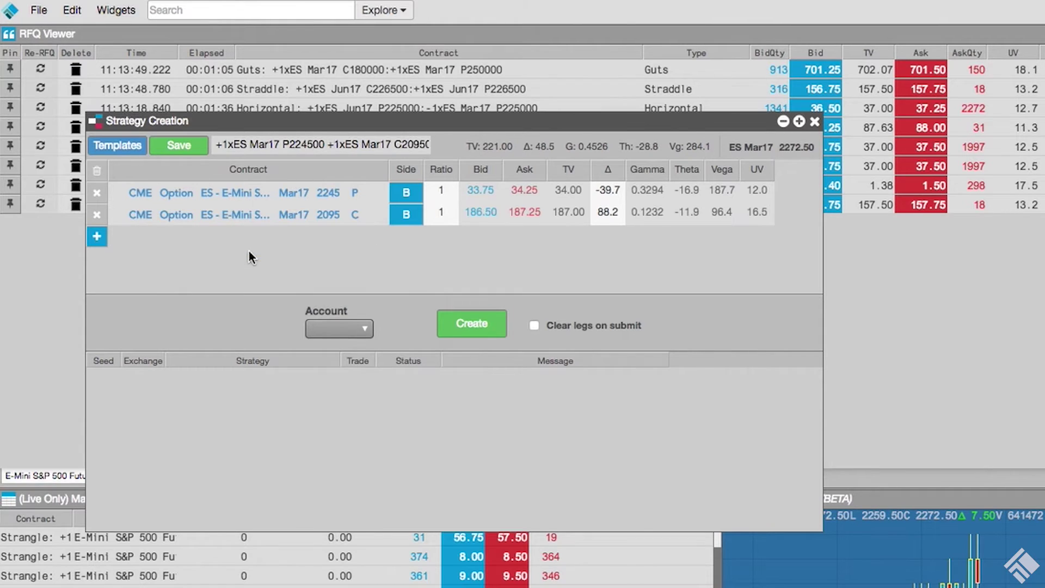
click(328, 216)
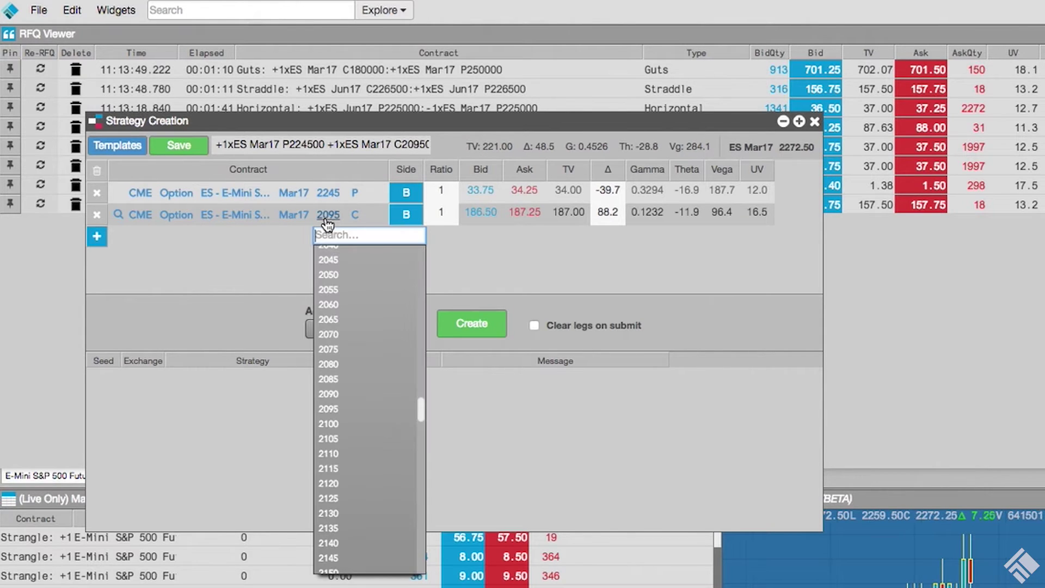
text(2295)
key(Return)
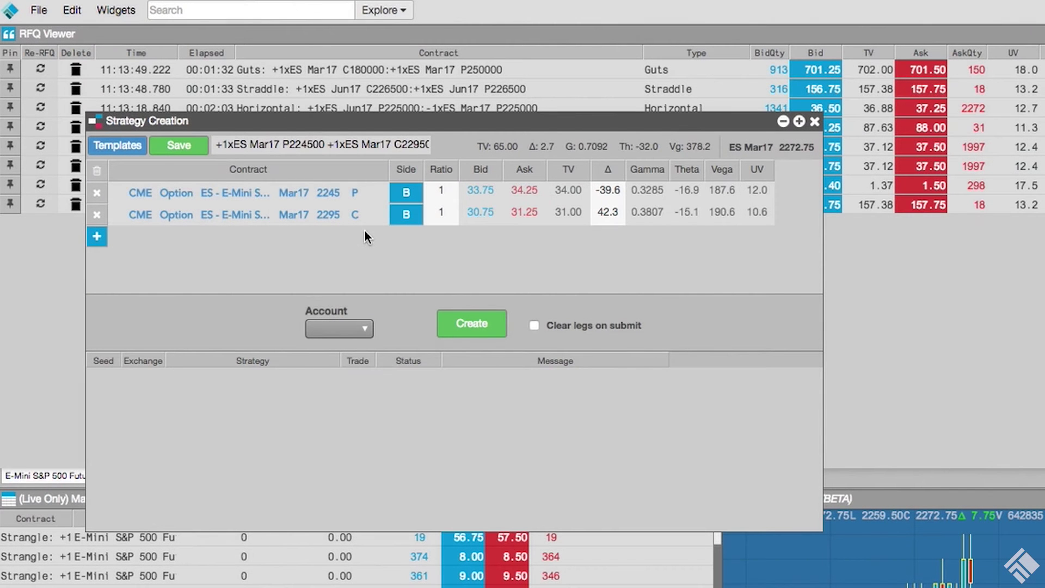
Step: Replace the auto-generated strategy name with 'ES Strangle'
click(353, 145)
triple_click(346, 145)
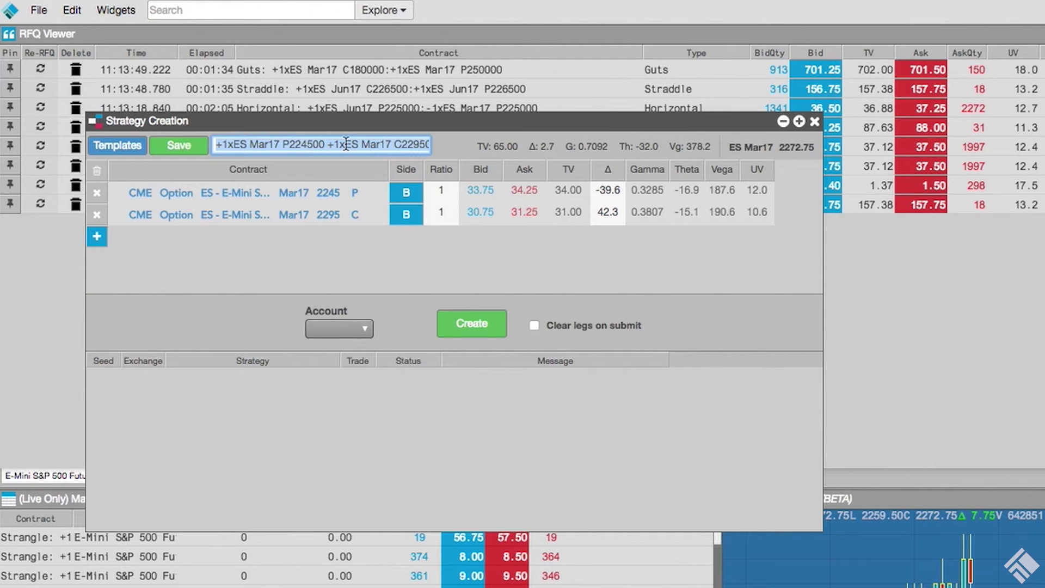
text(ES St)
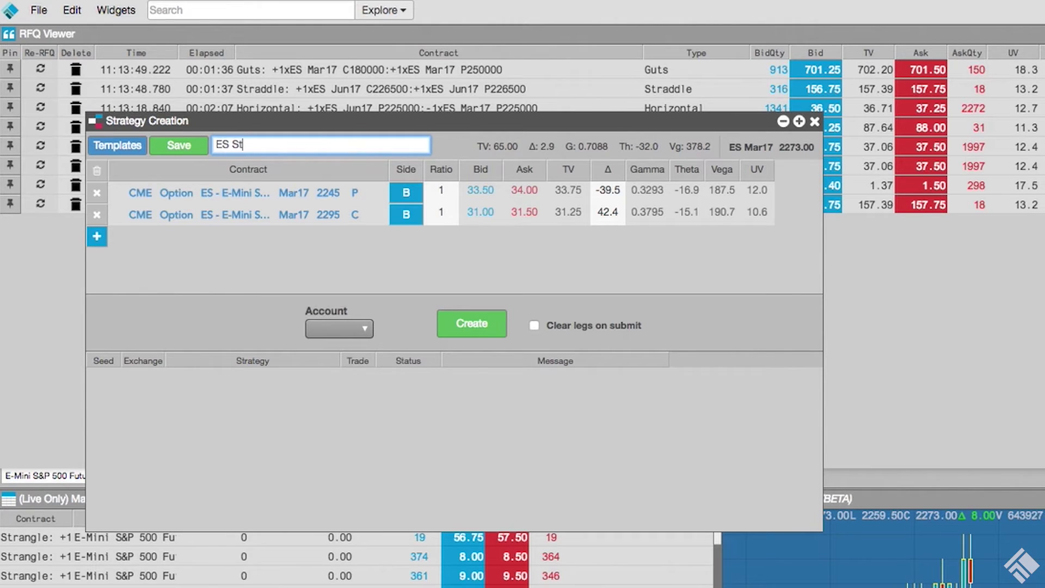
text(rangle)
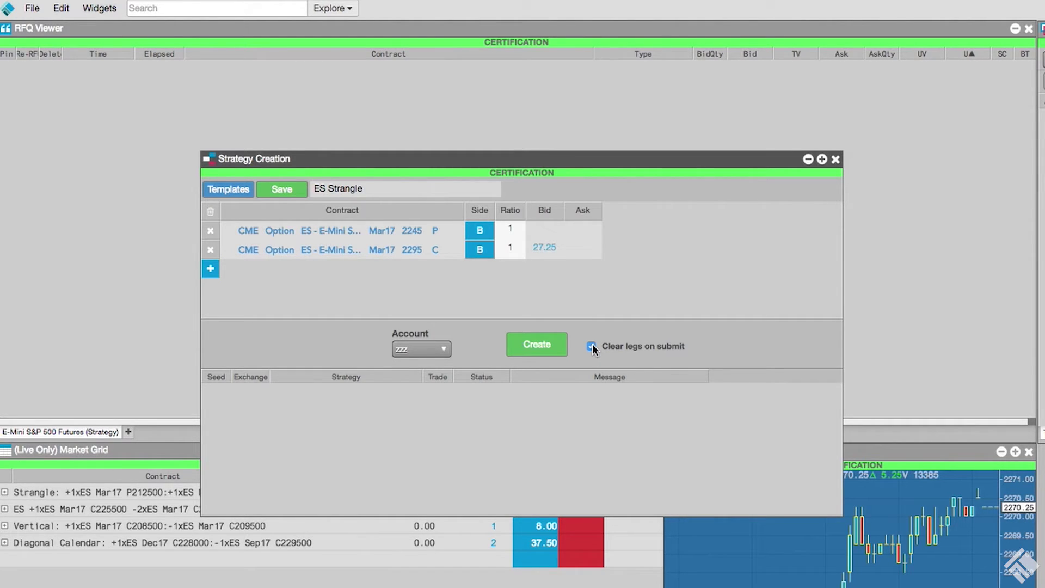
Step: Choose the trading account and create ES Strangle as an RFQ
click(441, 349)
click(443, 382)
click(539, 346)
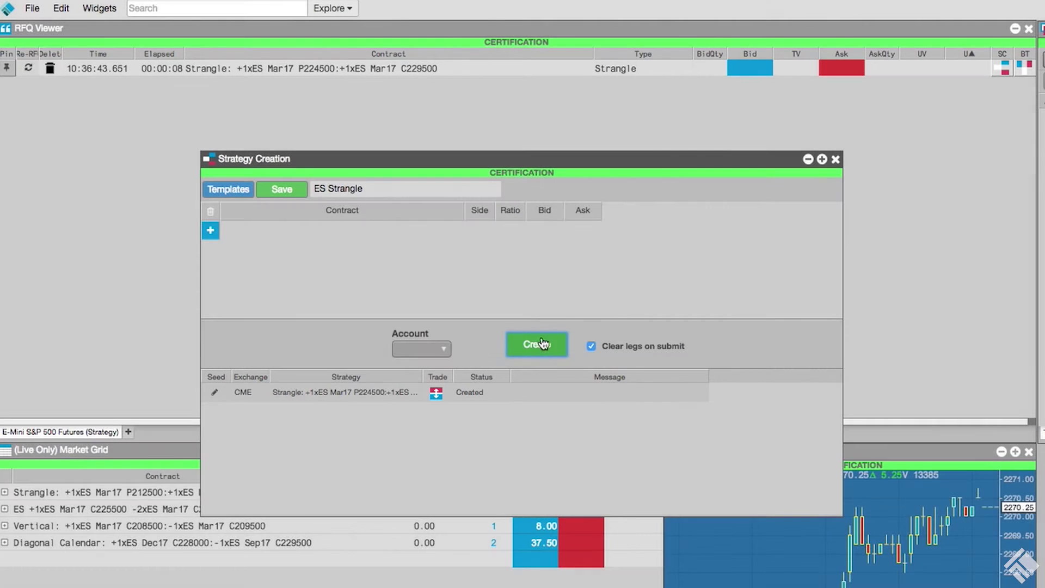
Step: Pin the new Strangle RFQ, then open its order ticket, move it to the centre and close it
click(8, 69)
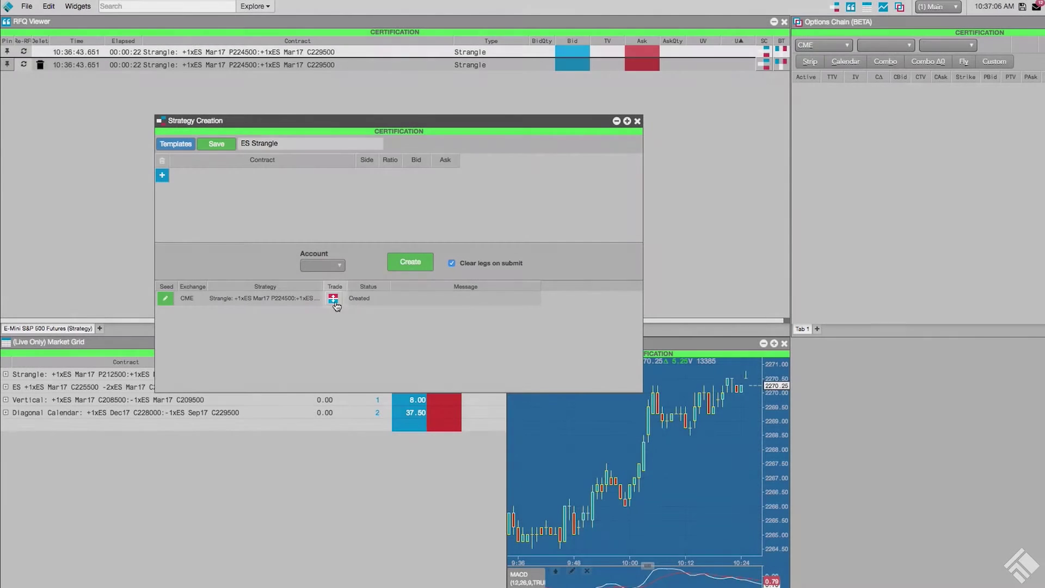
click(334, 301)
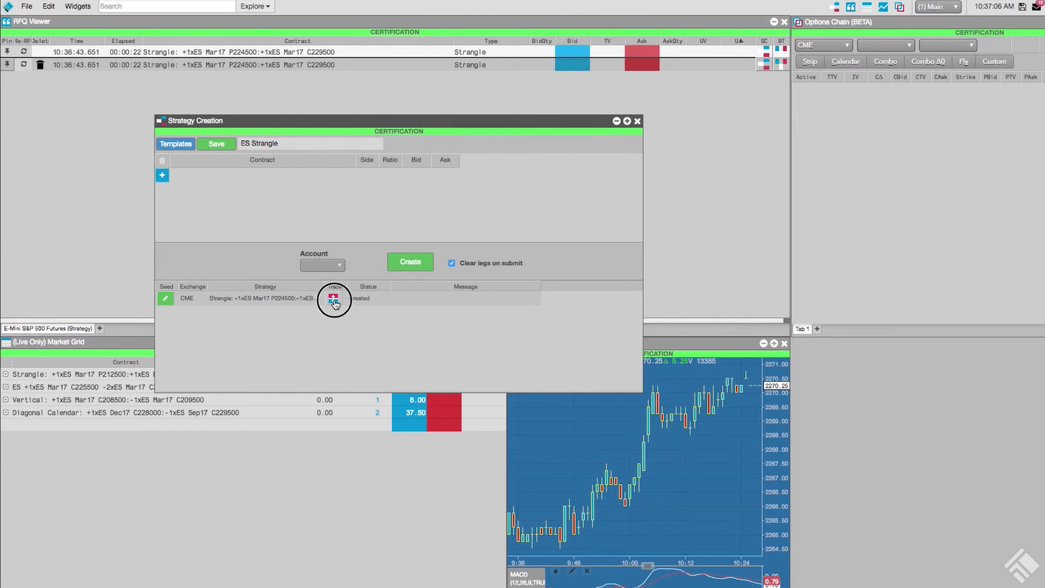
drag(880, 343, 512, 285)
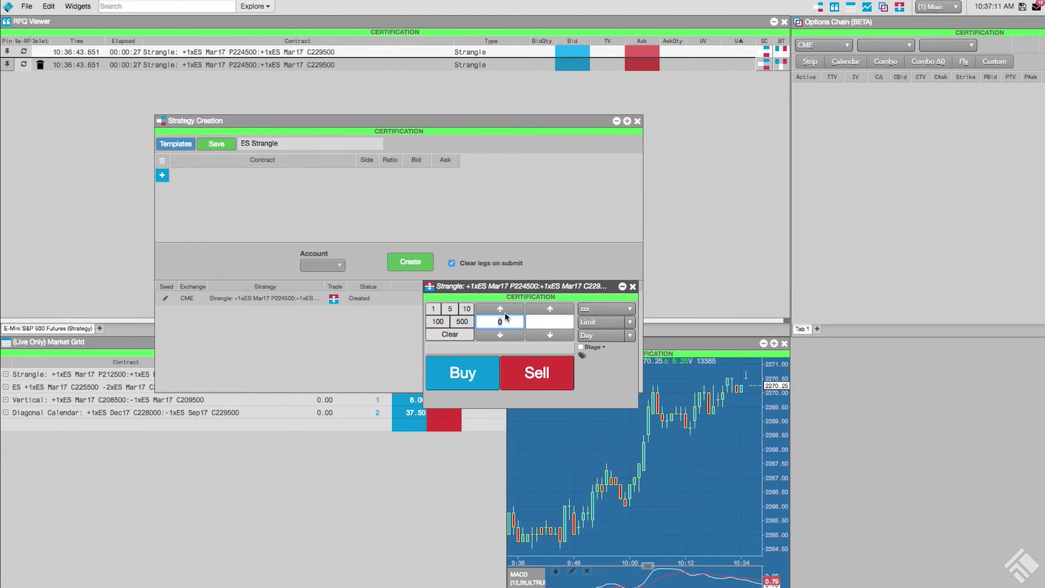
click(635, 287)
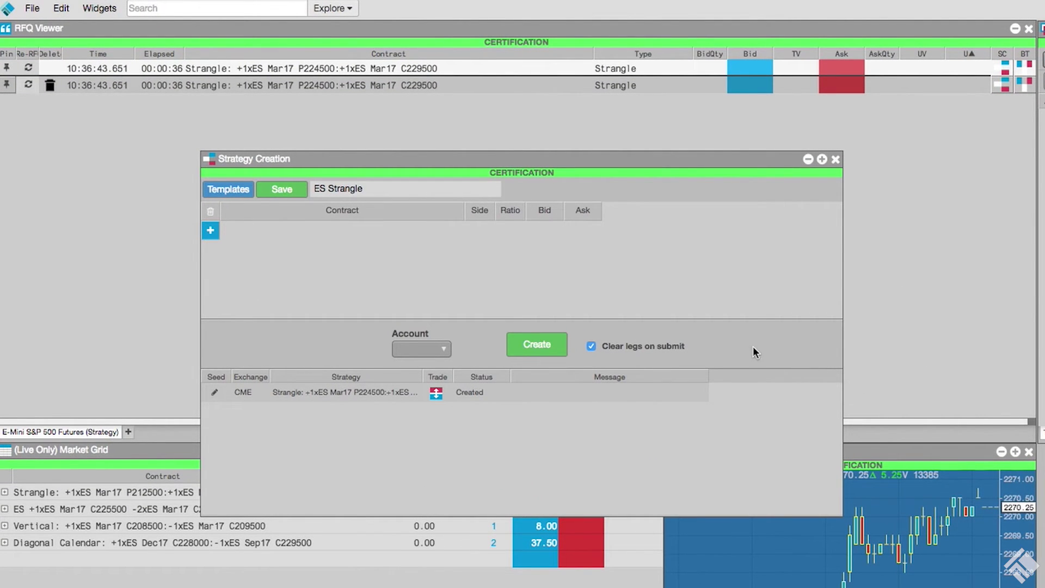
Step: Reseed ES Strangle with a 2255 put and 2305 call and create it
click(217, 396)
click(417, 251)
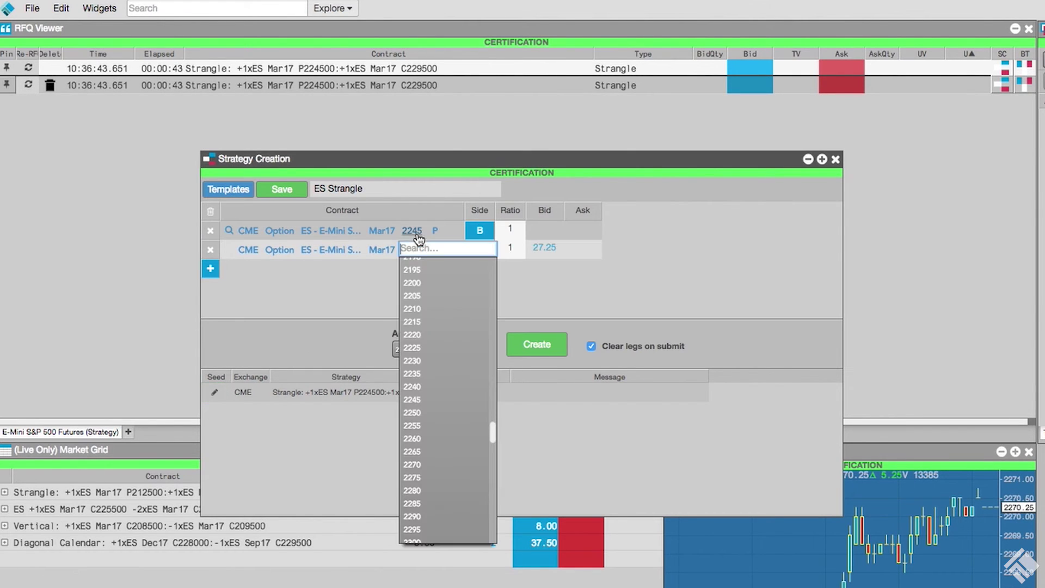
text(2255)
key(Return)
click(414, 249)
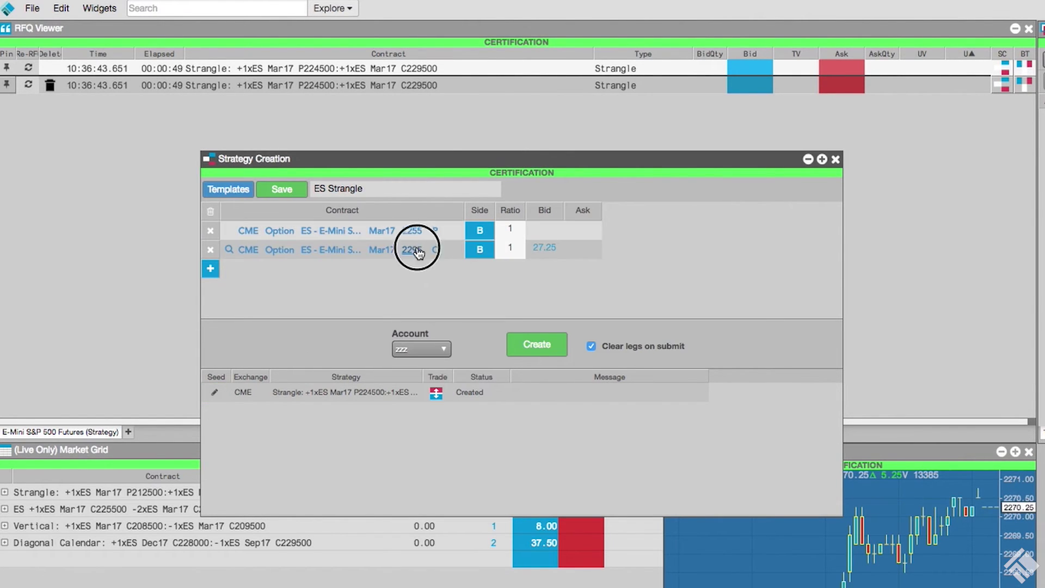
text(22305)
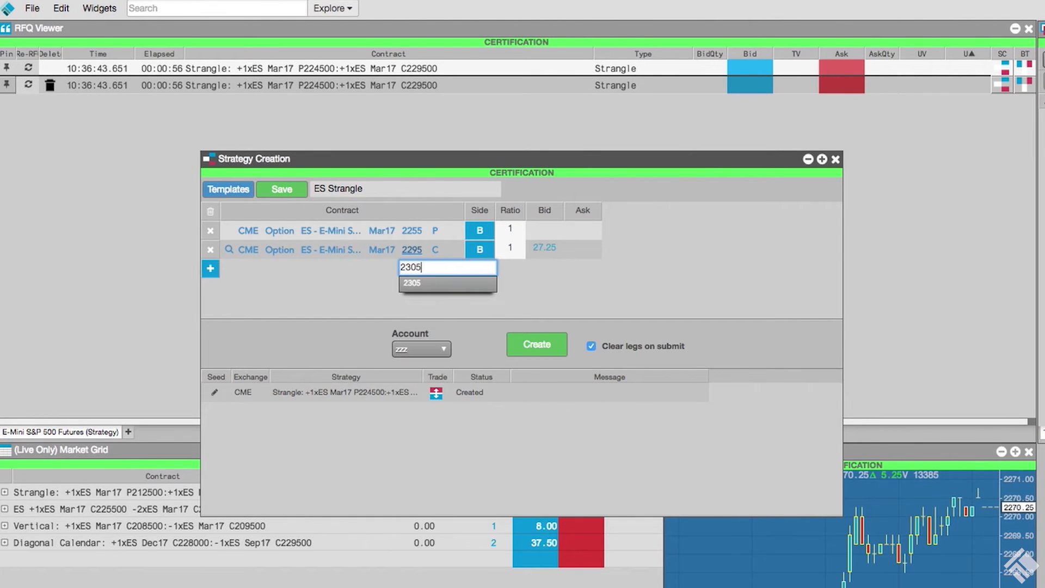
key(Return)
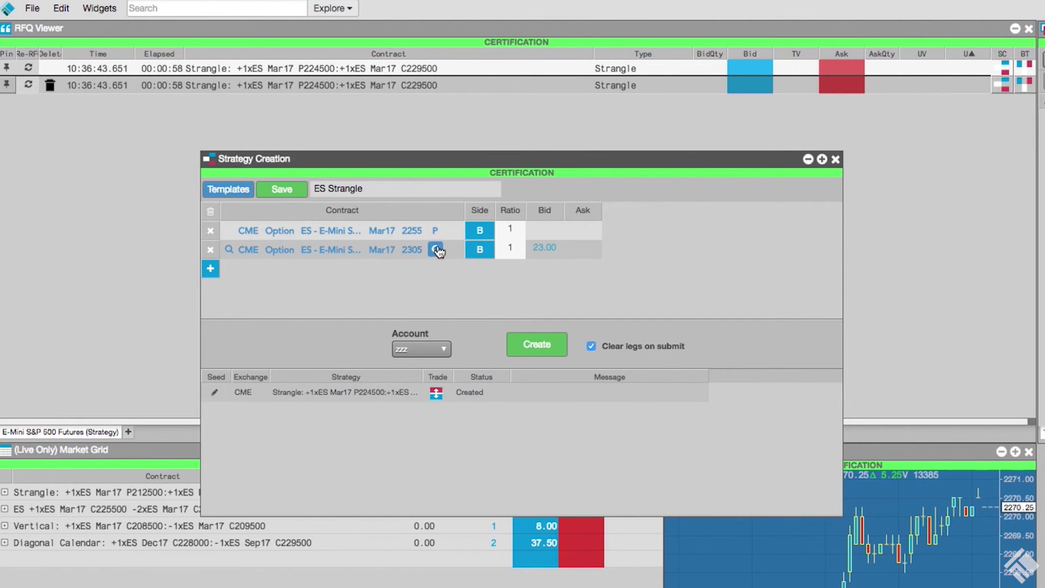
click(535, 348)
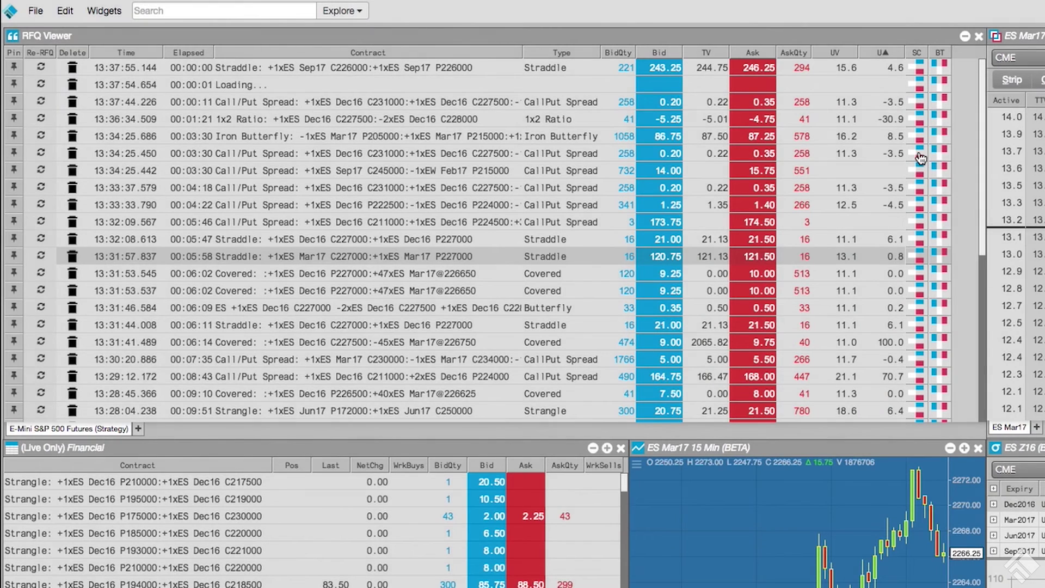
Step: Copy the Dec16 call/put spread RFQ into Strategy Creation and set the first two strikes to 2305 and 2270
click(919, 158)
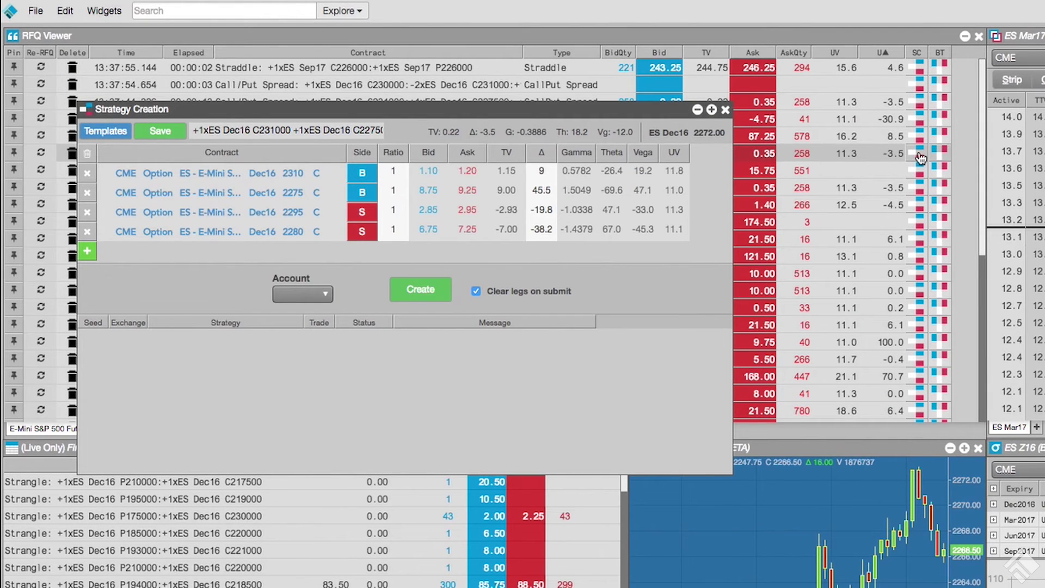
click(292, 192)
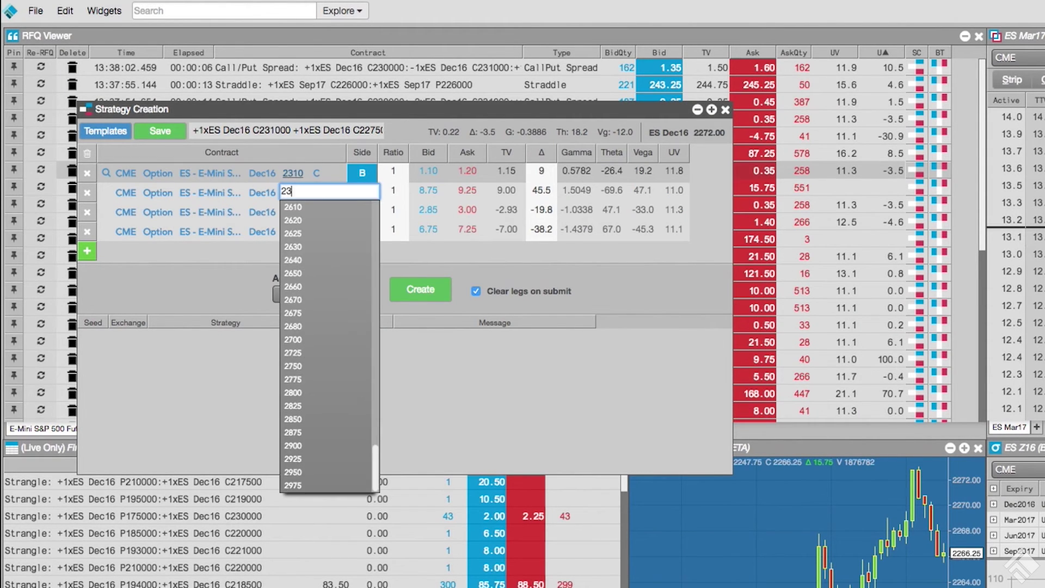
text(23)
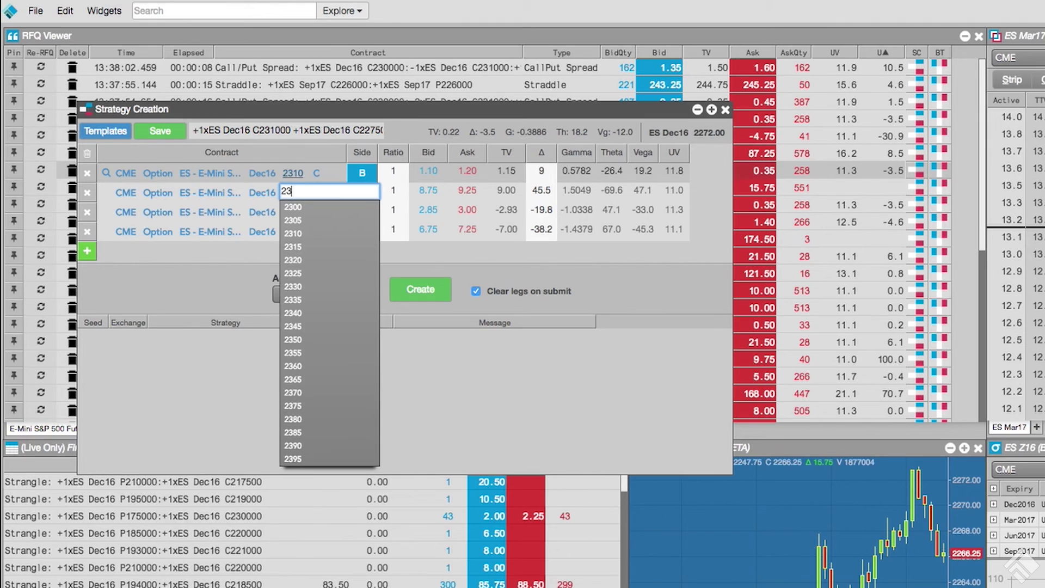
click(300, 221)
click(292, 192)
text(227)
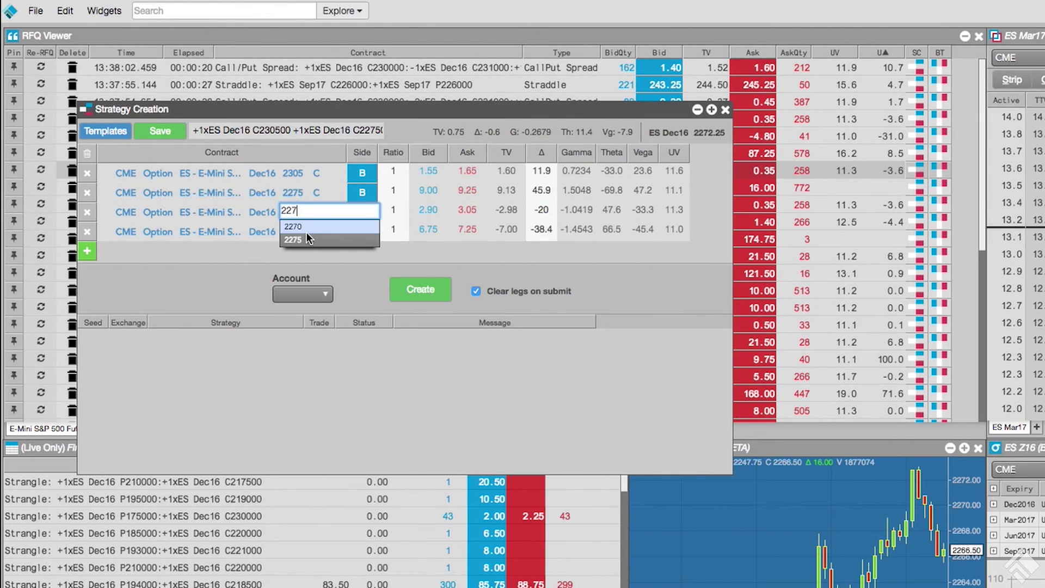
click(292, 217)
Step: Set the third and fourth leg strikes to 2290 and 2285
click(292, 232)
text(229)
click(296, 247)
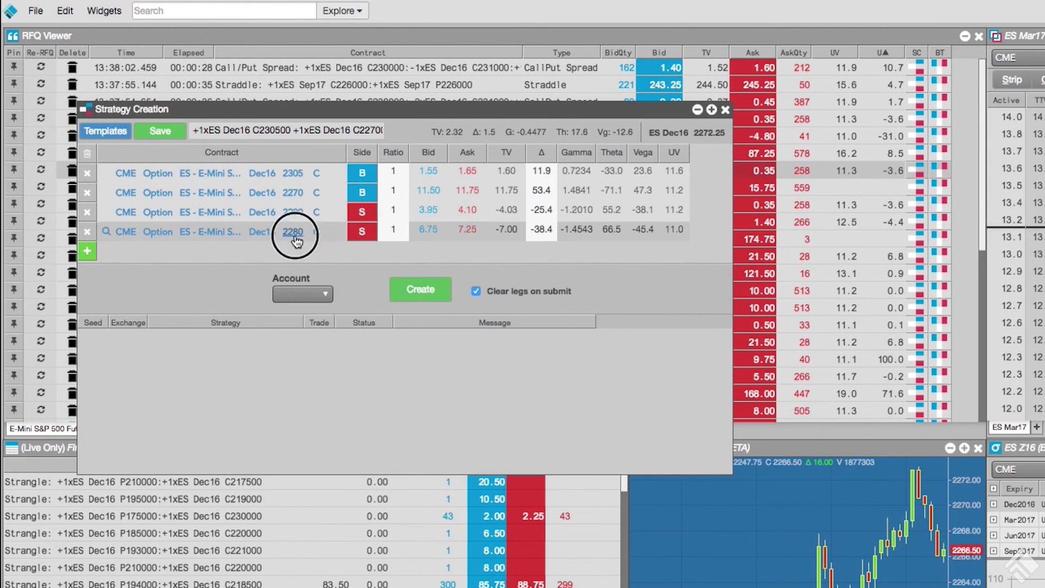
click(292, 231)
text(228)
click(293, 278)
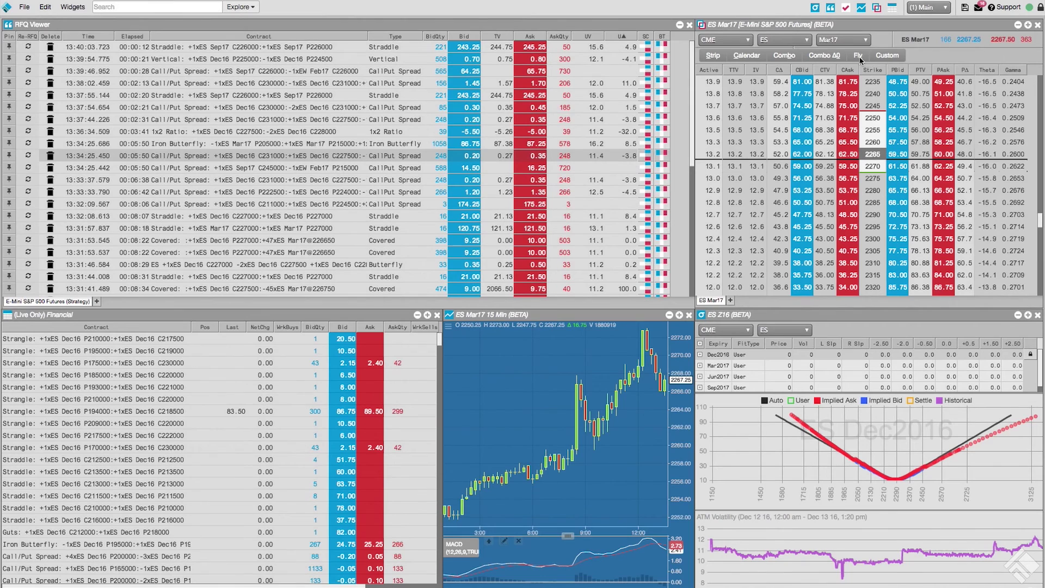
Step: Switch the Mar17 options chain to Fly mode and pick the 2260 call bid and 2275 call ask
click(859, 59)
click(803, 142)
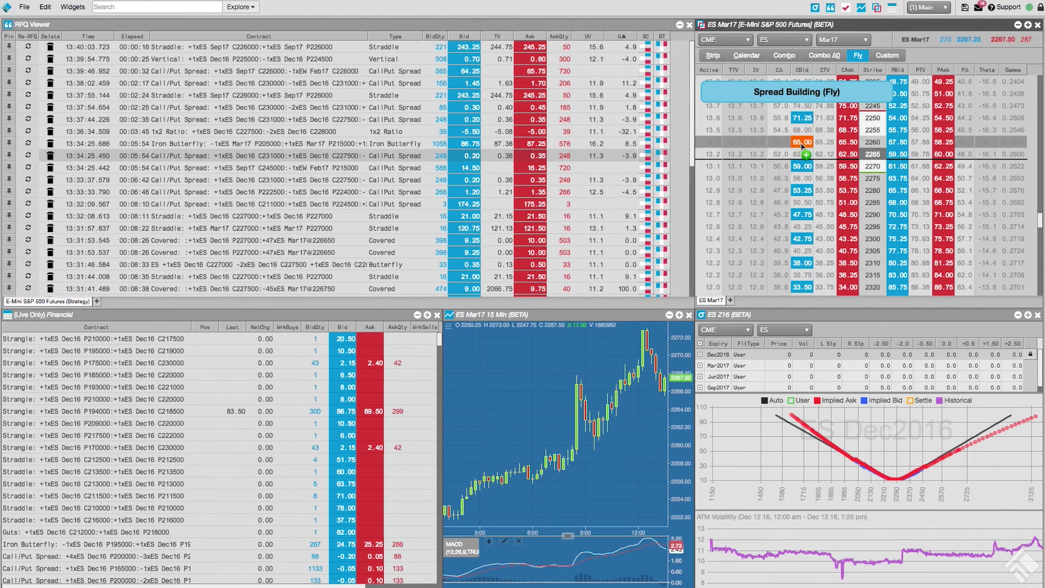
click(853, 179)
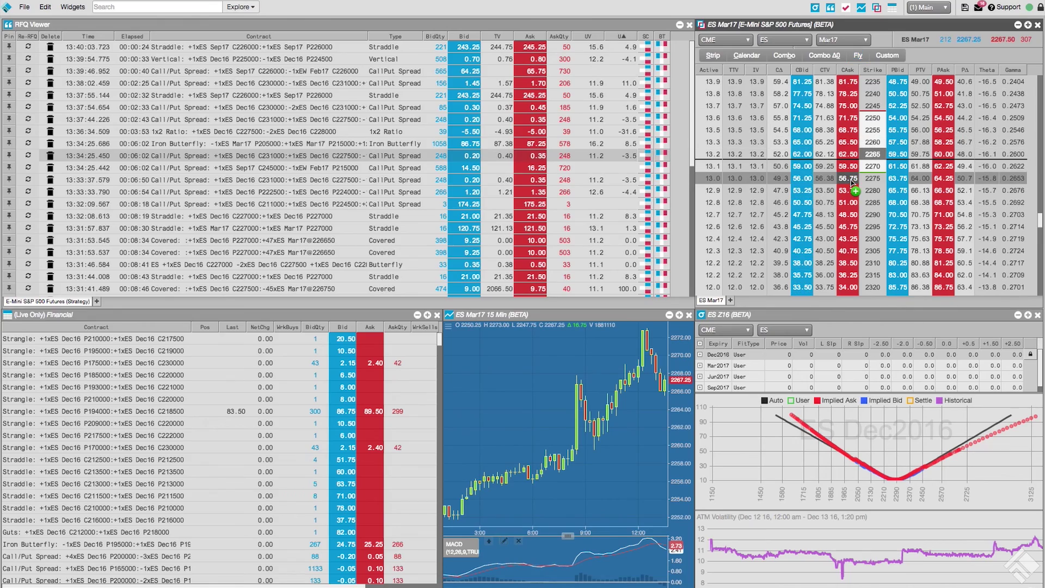